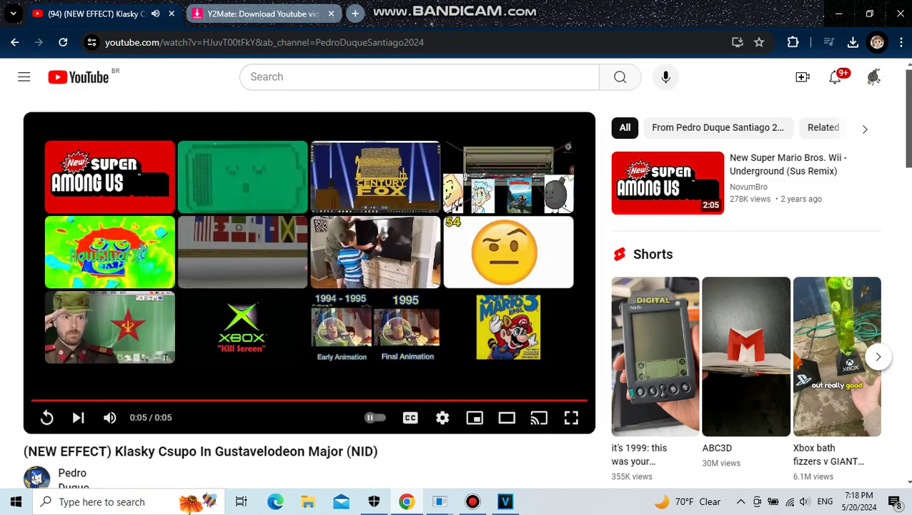
Look over the title and description of the Gustavelodeon Major effect video on its YouTube page.
scroll(458, 286, "down", 2)
scroll(457, 286, "down", 1)
scroll(458, 285, "down", 1)
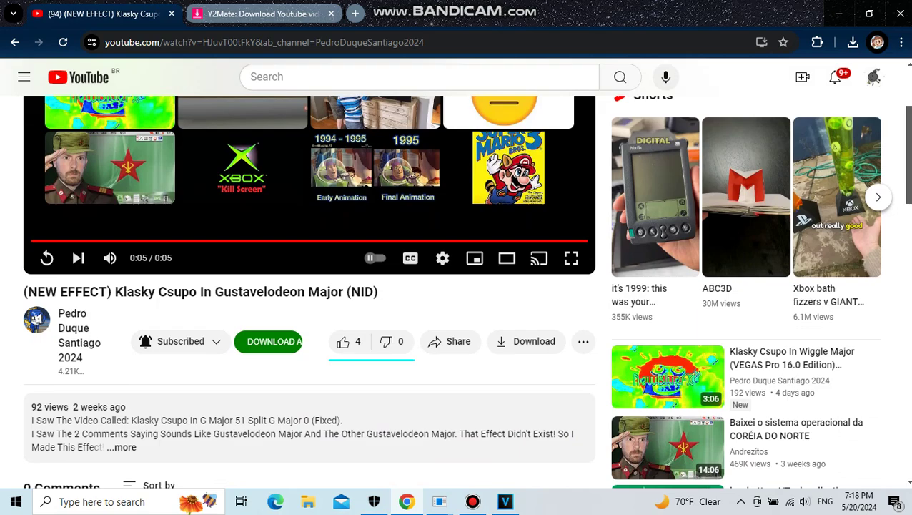
scroll(458, 286, "up", 3)
Switch to VEGAS Pro and import the Klasky Csupo (Widescreen) MP4 from the Downloads folder into the project media.
left_click(506, 501)
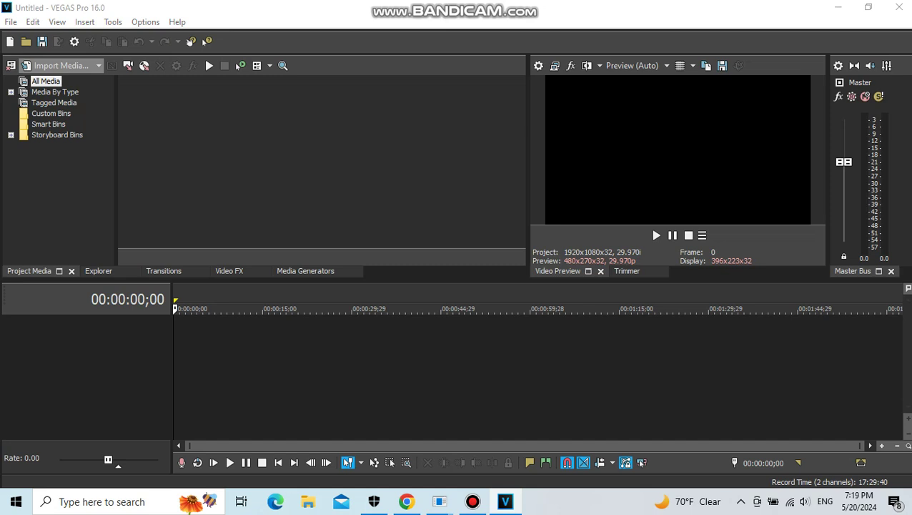
left_click(61, 65)
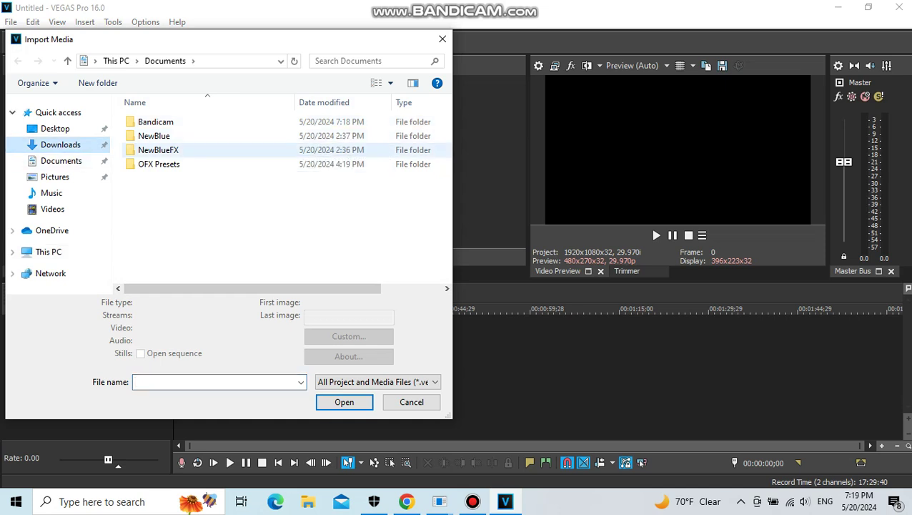
left_click(61, 145)
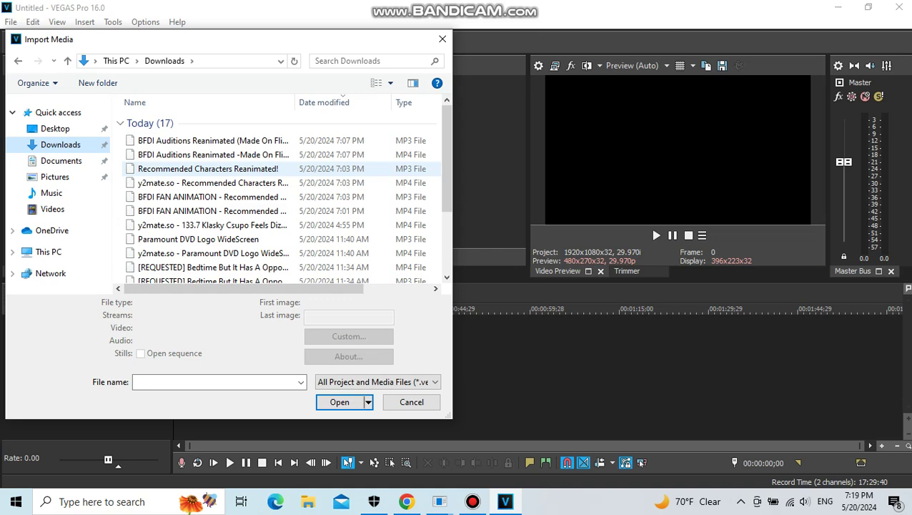
scroll(214, 207, "down", 2)
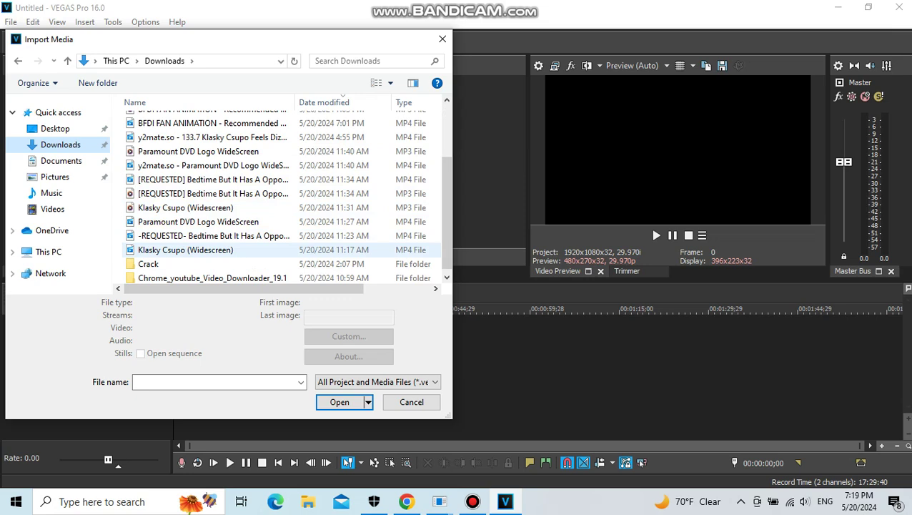
double_click(185, 250)
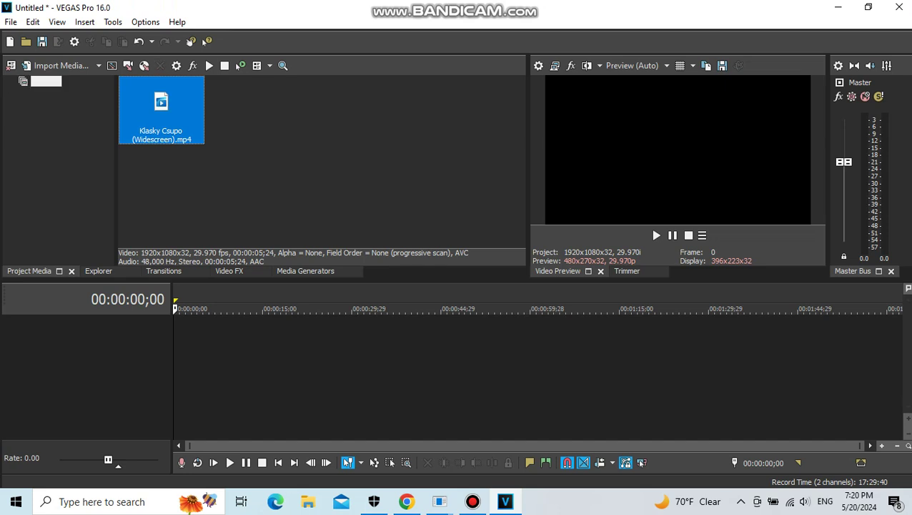
Place the Klasky Csupo clip at the start of the timeline, decline matching the project video settings to it, and select its video event.
left_click_drag(161, 107, 175, 339)
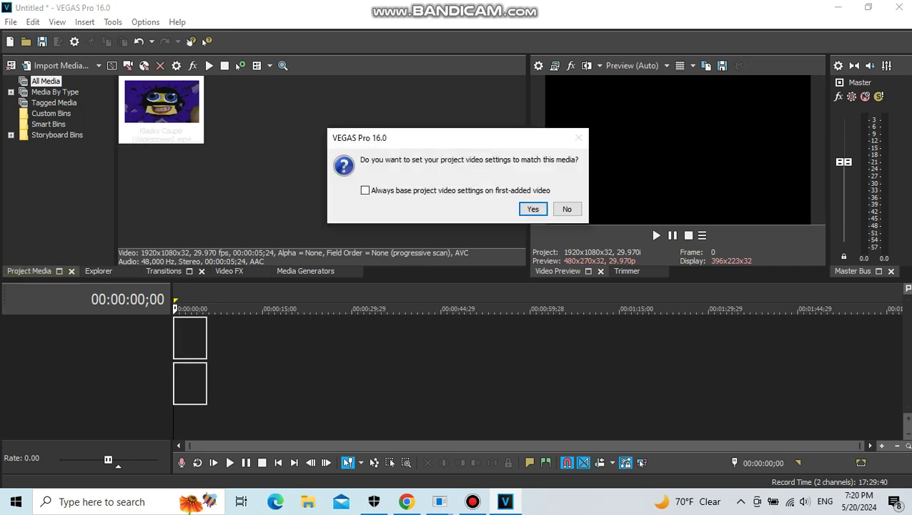
left_click(365, 190)
left_click(567, 208)
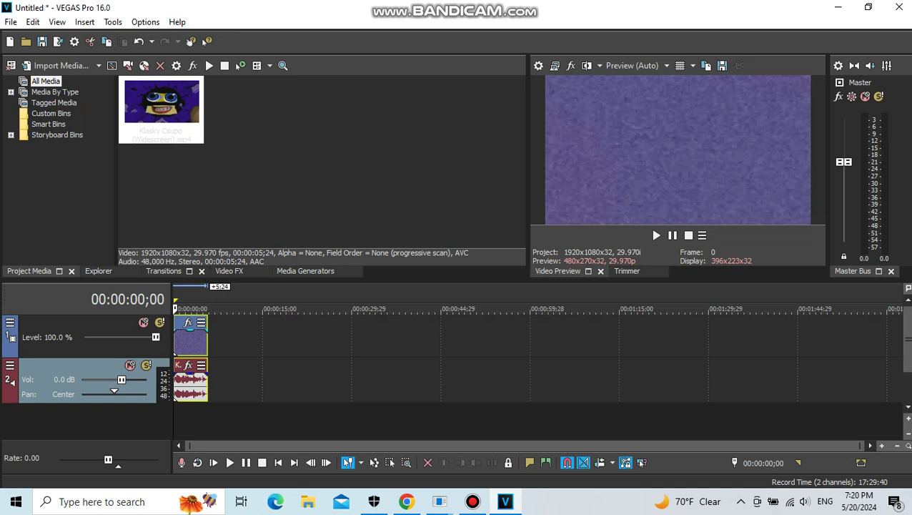
left_click(175, 350)
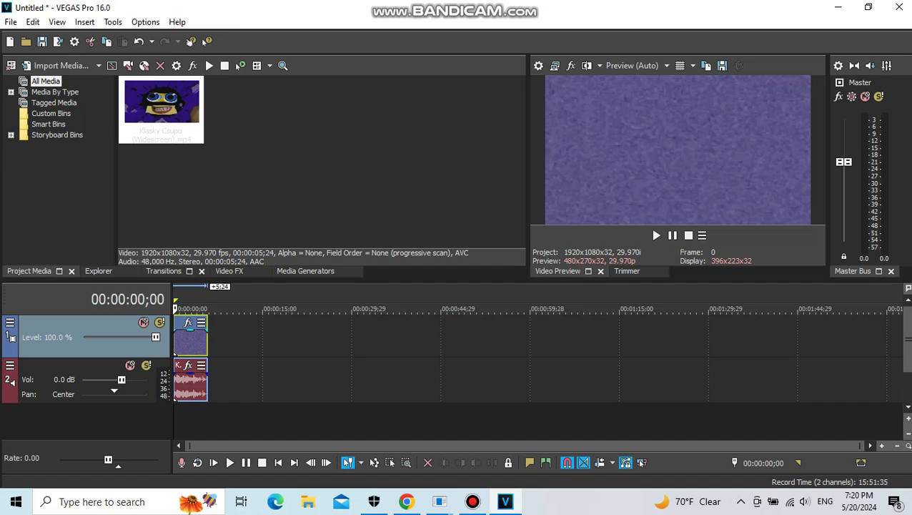
Switch to Bandicam and open the mouse effect options in its video recording settings.
left_click(472, 501)
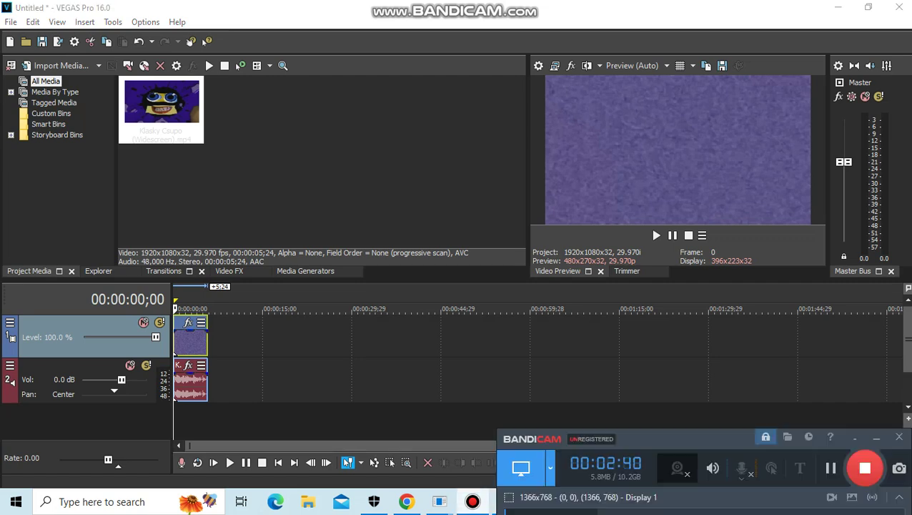
left_click_drag(616, 427, 424, 122)
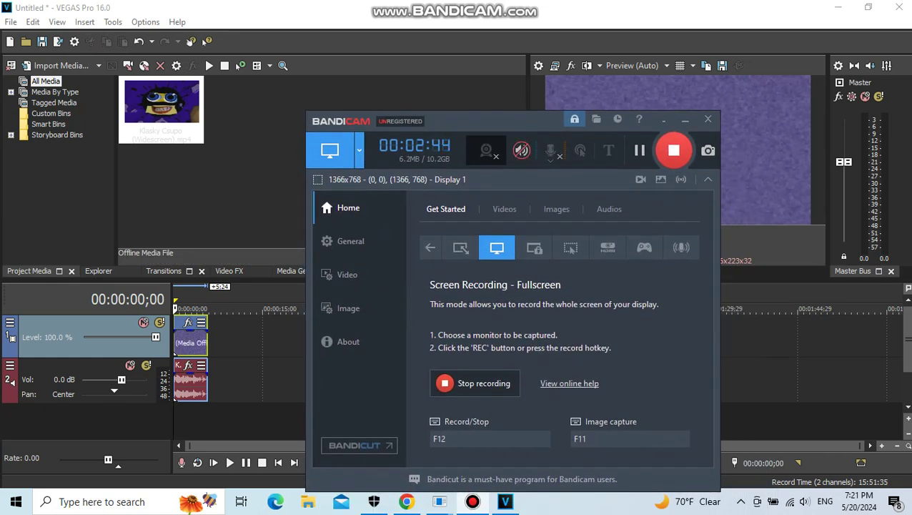
left_click(351, 241)
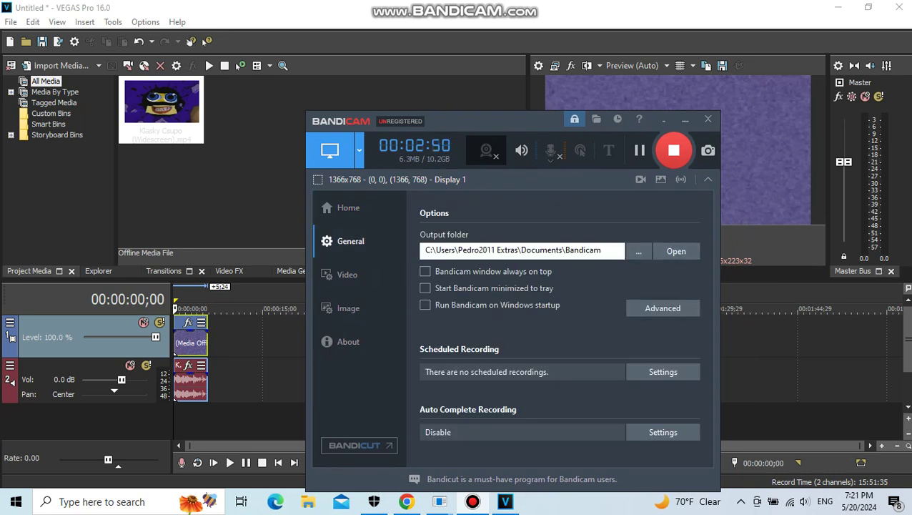
left_click(347, 274)
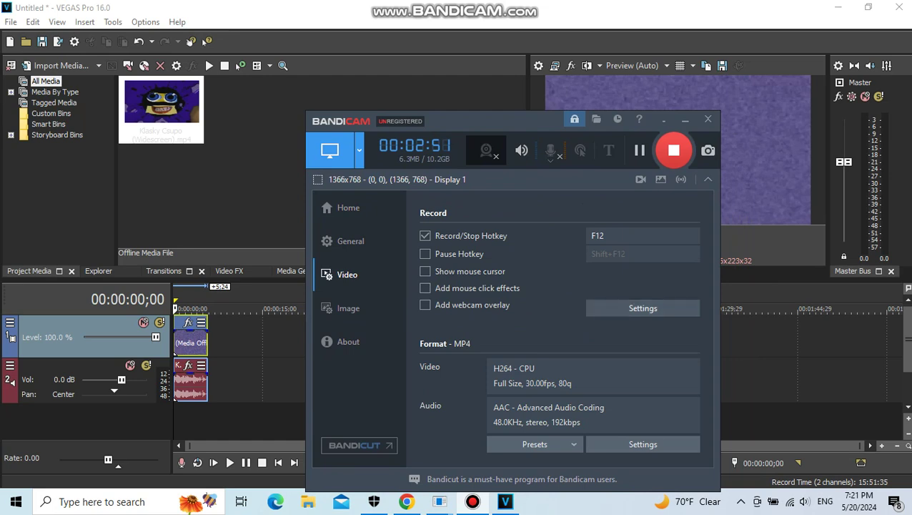
left_click(643, 307)
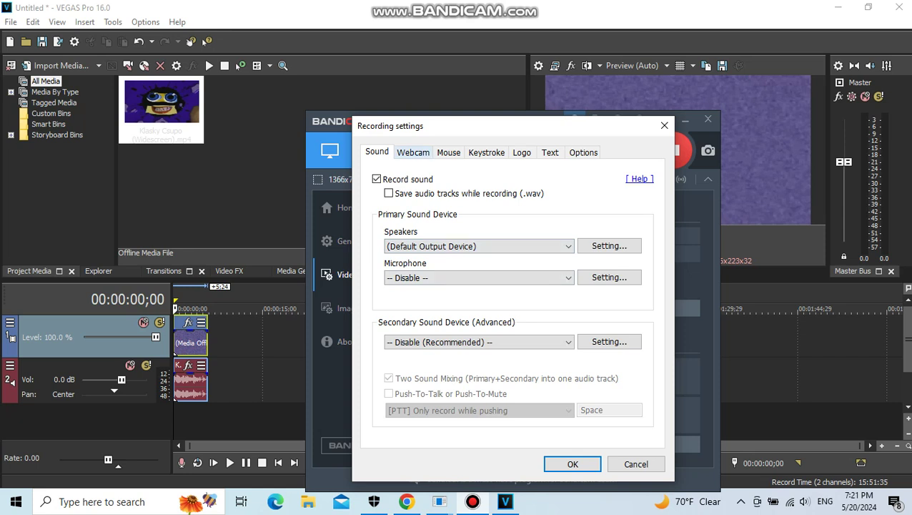
left_click(413, 152)
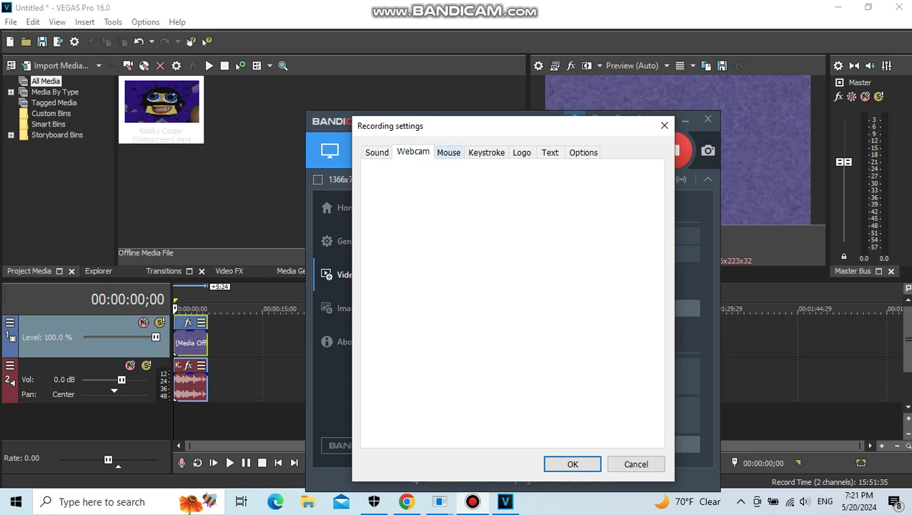
left_click(448, 152)
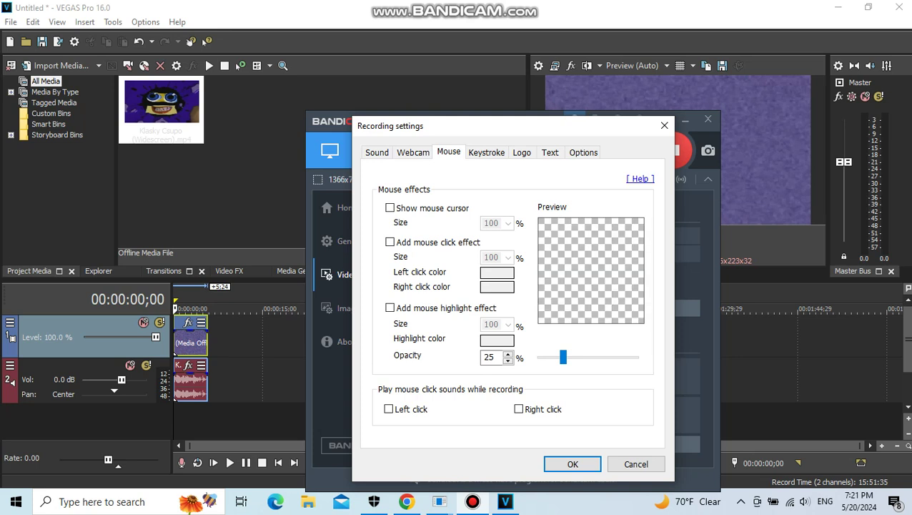
Enable the visible mouse cursor and the mouse click effect, with cyan as the left click color.
left_click(389, 208)
left_click(389, 242)
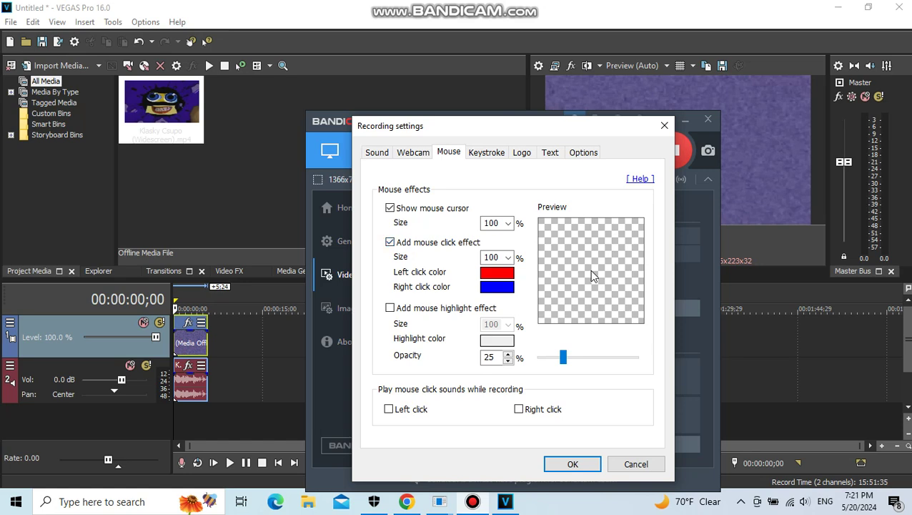
left_click(497, 273)
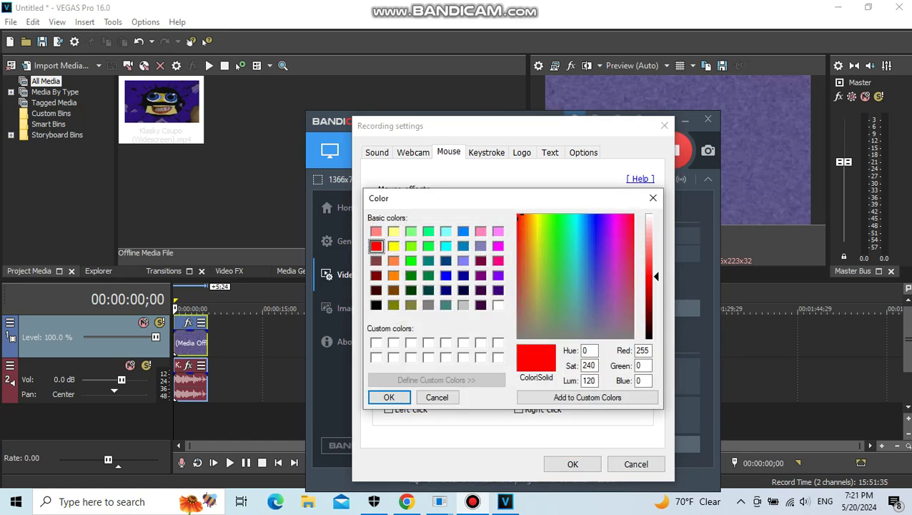
left_click(446, 246)
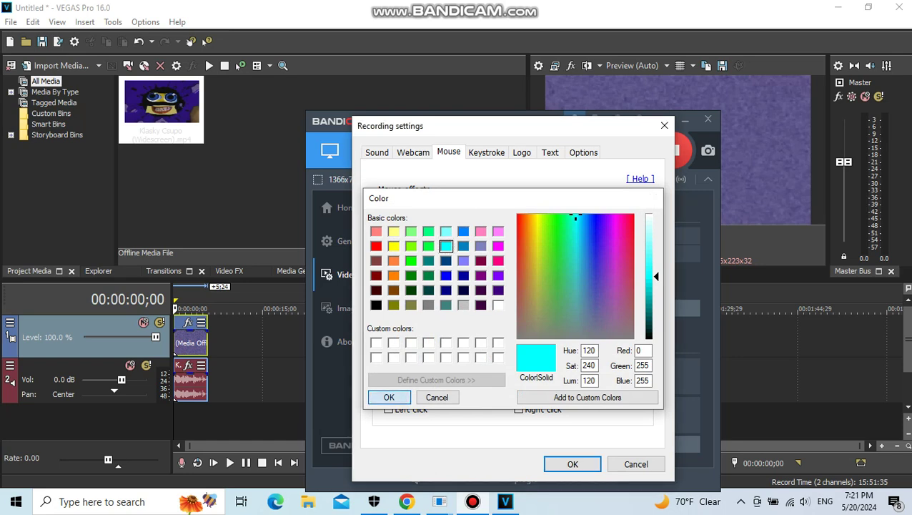
left_click(388, 397)
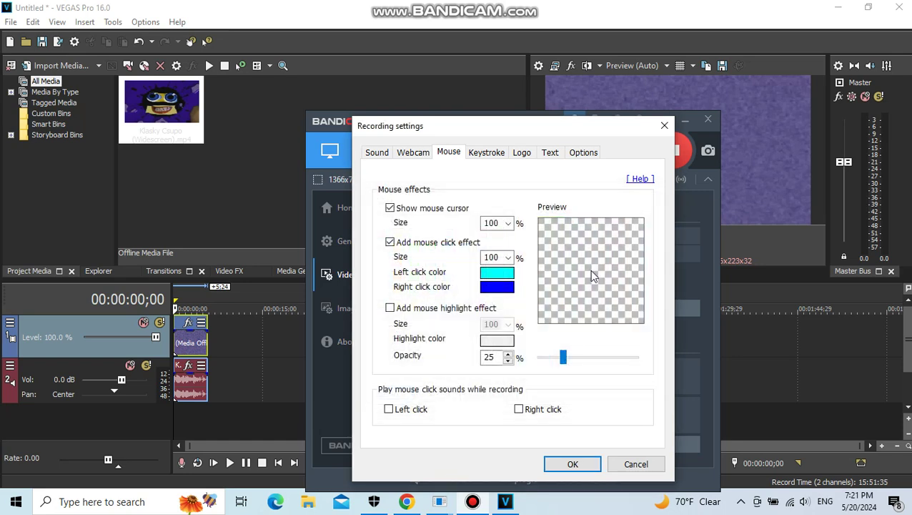
Enable the mouse highlight effect and set its highlight color to blue.
left_click(390, 308)
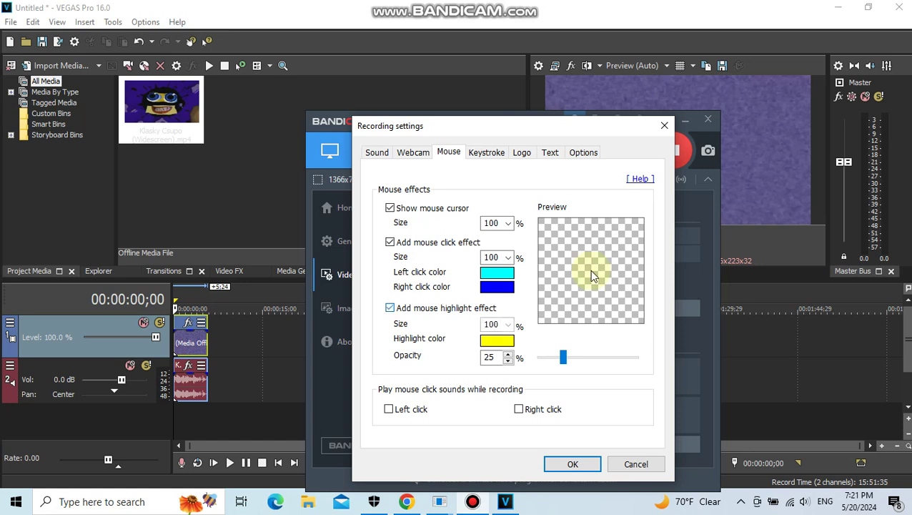
left_click(497, 340)
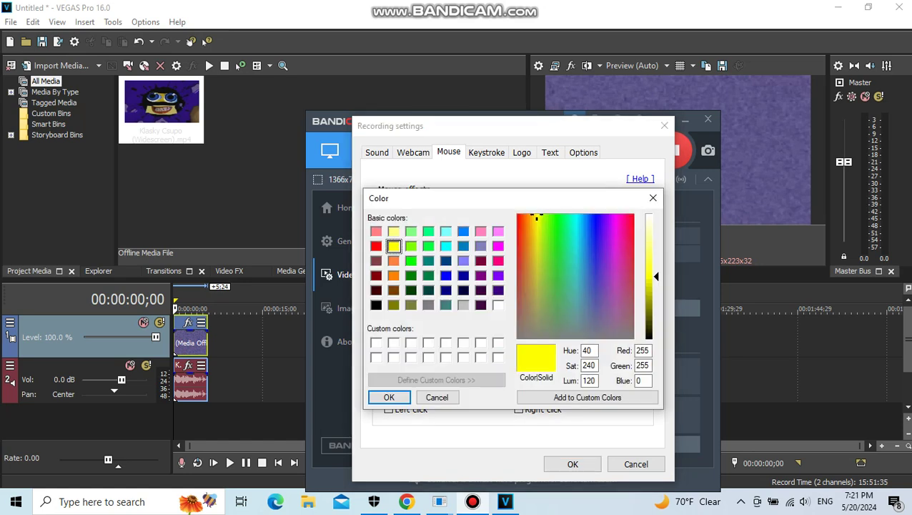
left_click(446, 275)
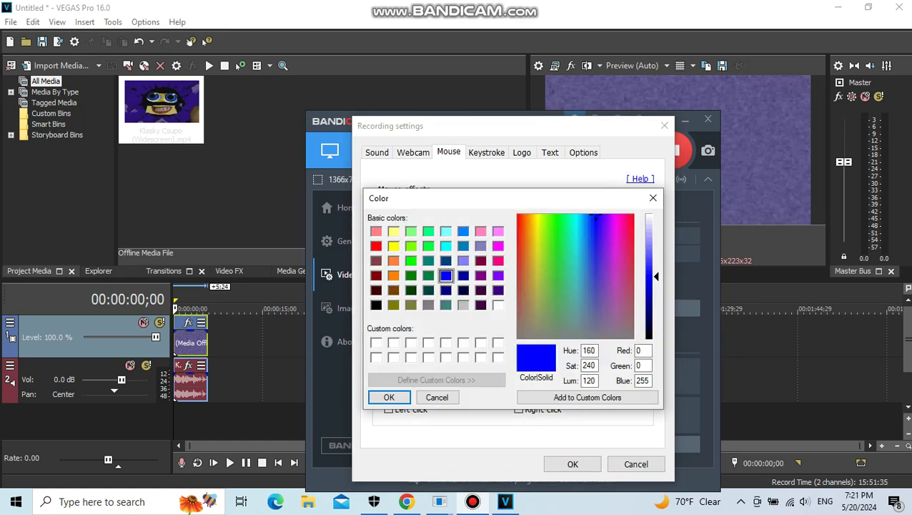
left_click(389, 397)
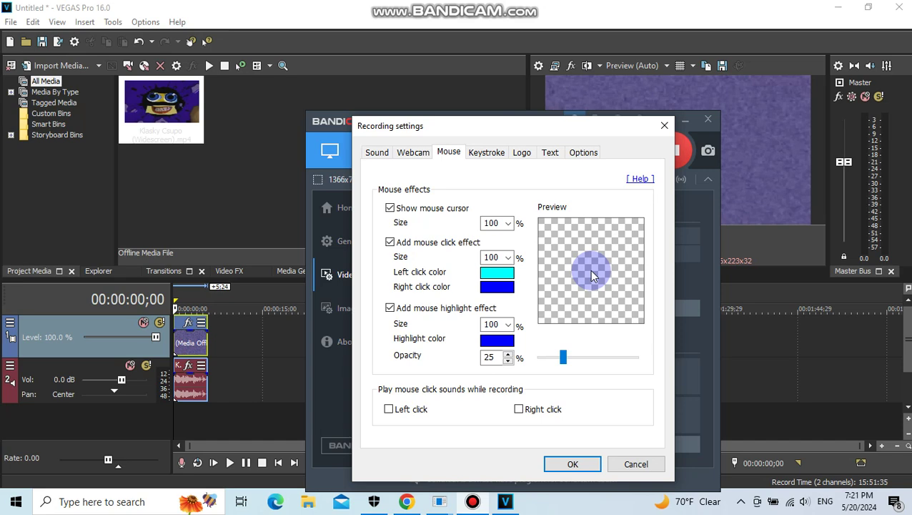
Enable left and right click sounds while recording, apply the settings, and move the Bandicam window out of the way.
left_click(388, 409)
left_click(519, 409)
left_click(572, 464)
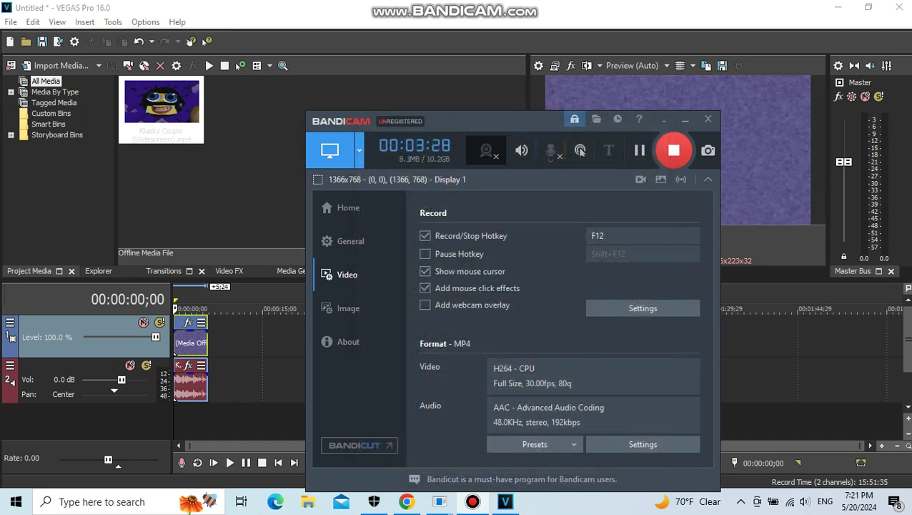
left_click_drag(519, 125, 720, 487)
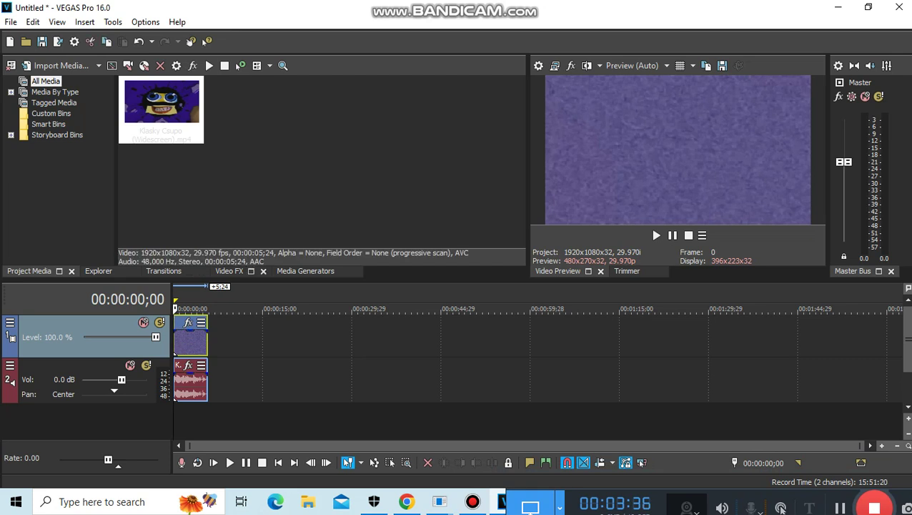
Add the default HSL Adjust effect to the Klasky Csupo video clip and set Add to hue to 0.450.
key("alt+8")
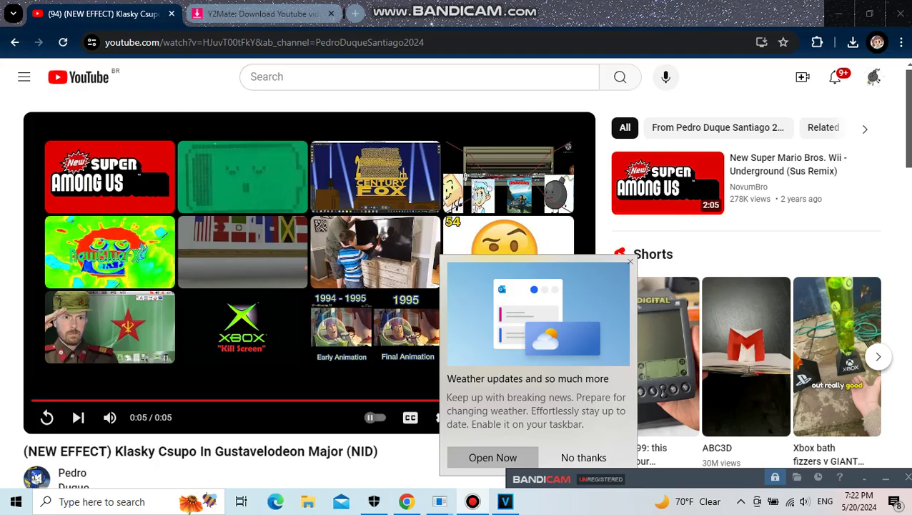
left_click(506, 501)
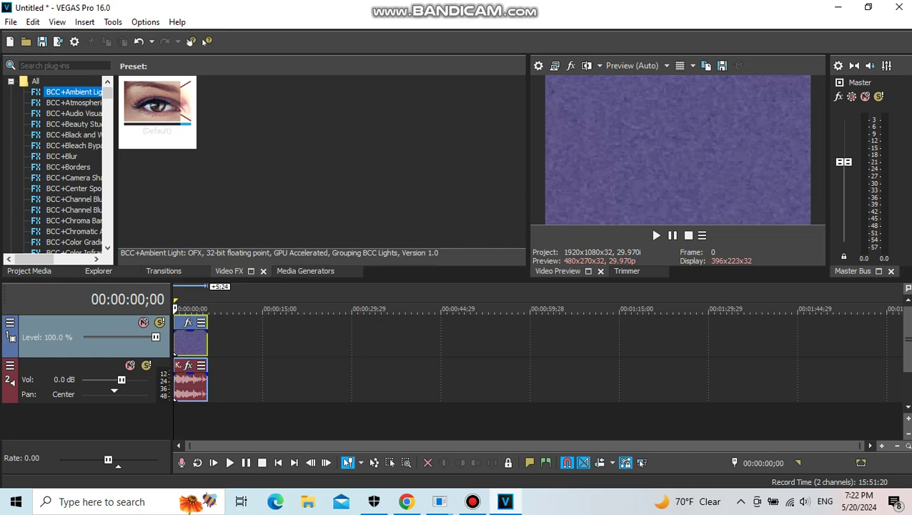
scroll(57, 165, "down", 20)
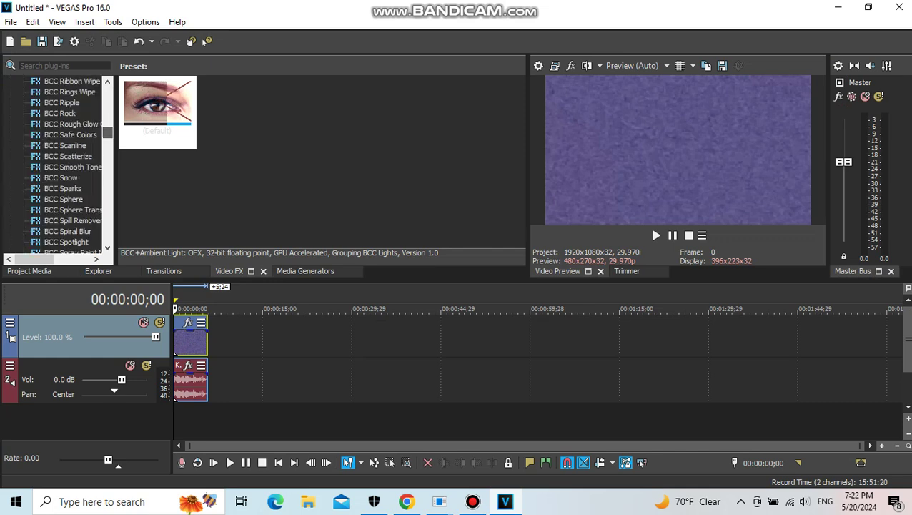
scroll(57, 165, "down", 20)
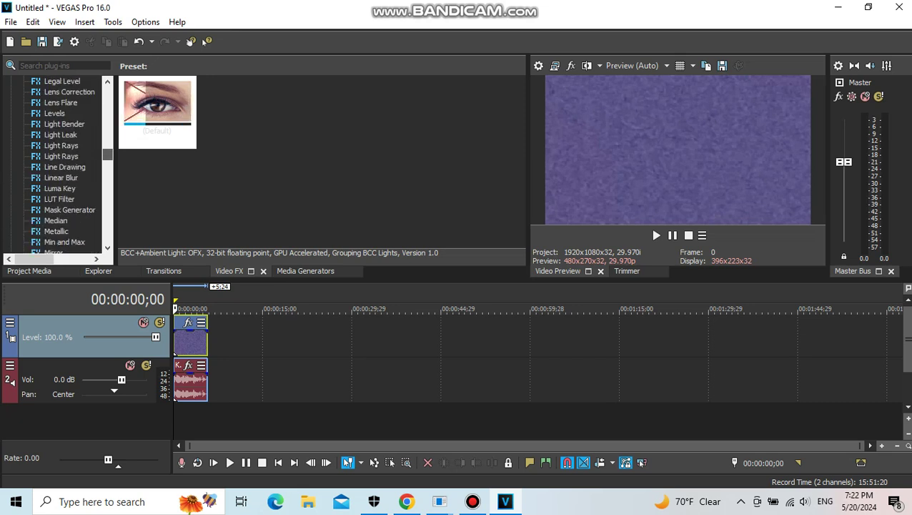
scroll(57, 165, "down", 1)
scroll(57, 165, "up", 15)
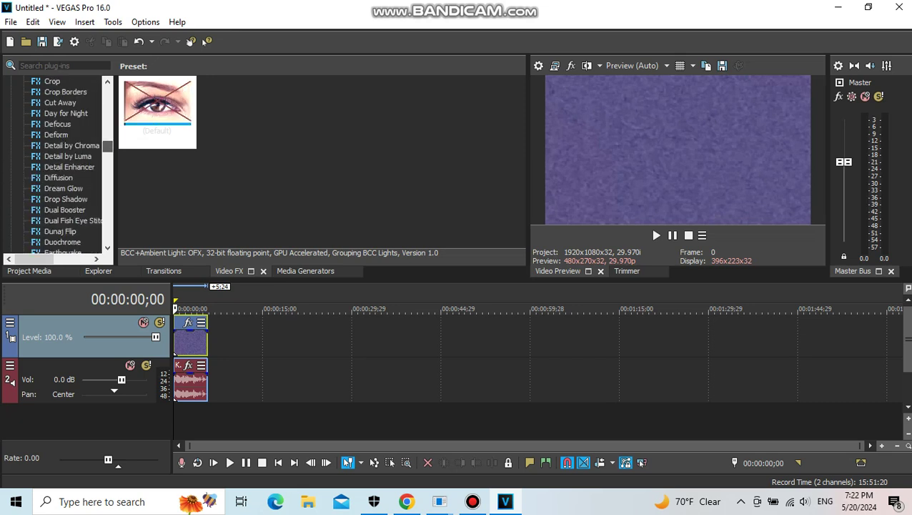
scroll(57, 165, "up", 2)
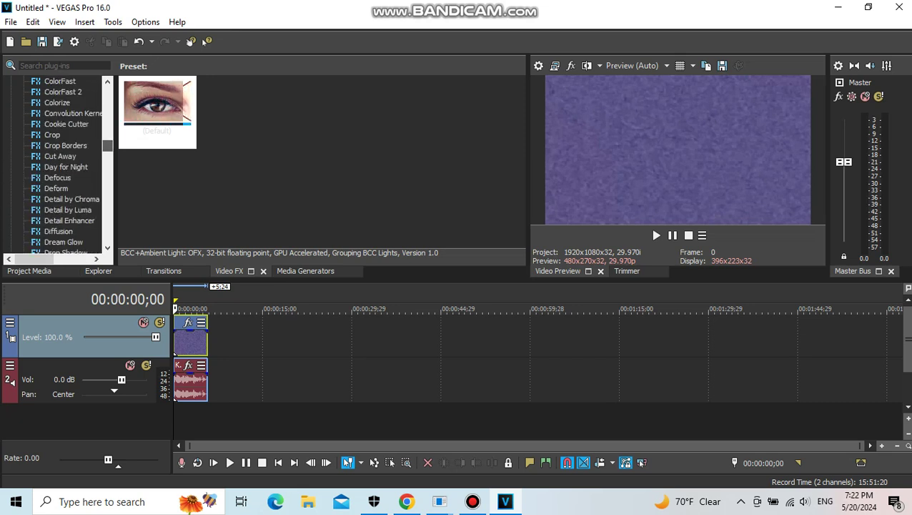
scroll(57, 164, "down", 2)
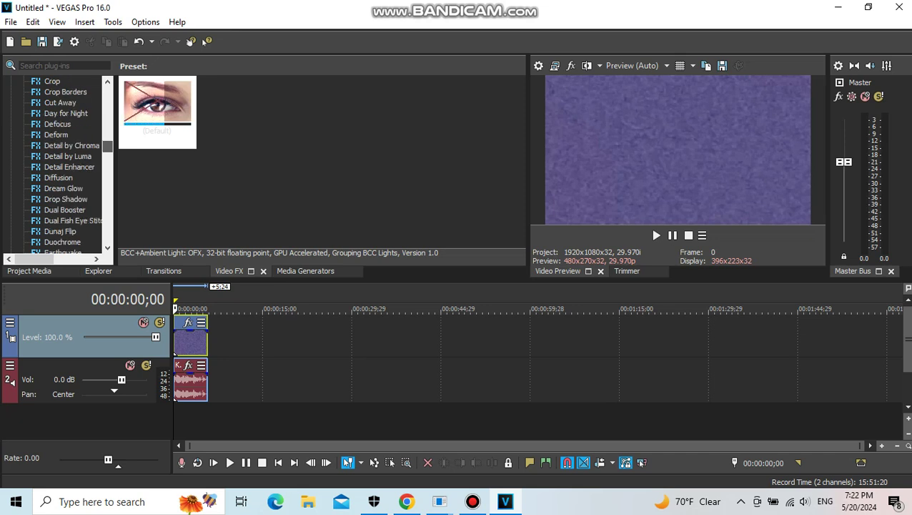
scroll(57, 165, "down", 8)
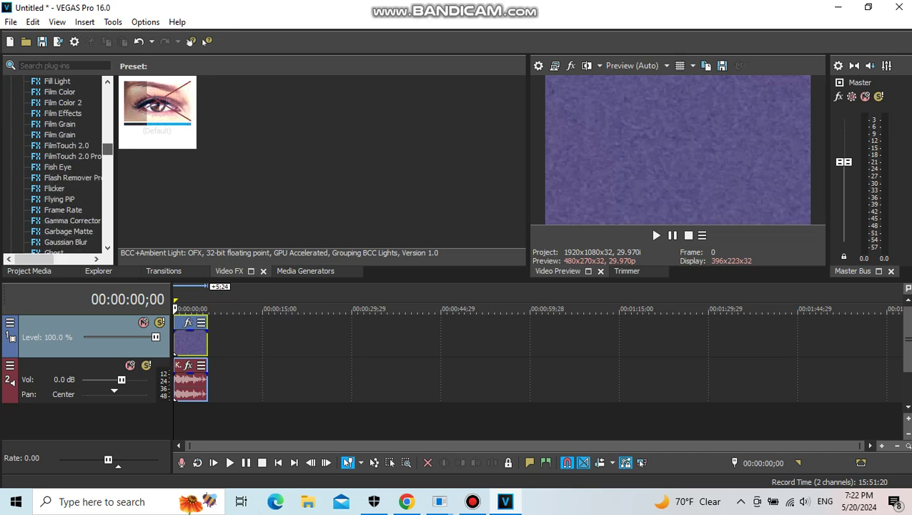
scroll(57, 164, "down", 8)
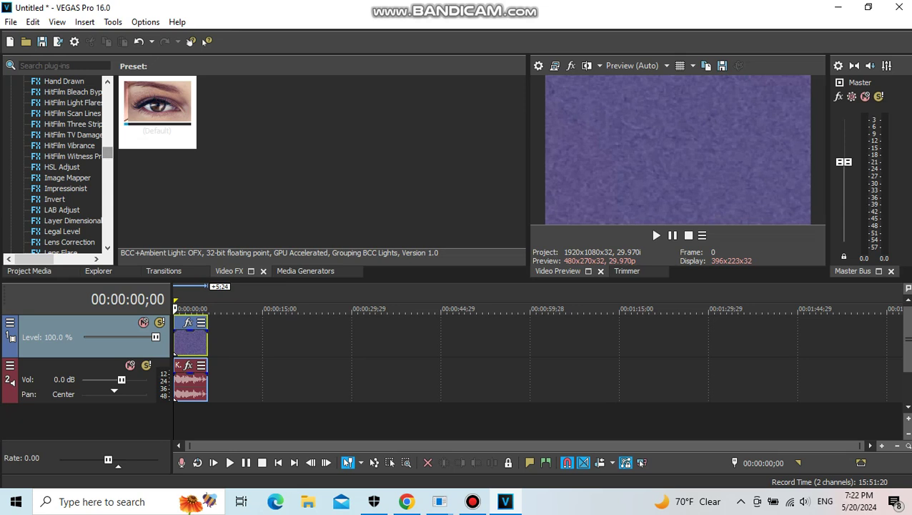
left_click(62, 166)
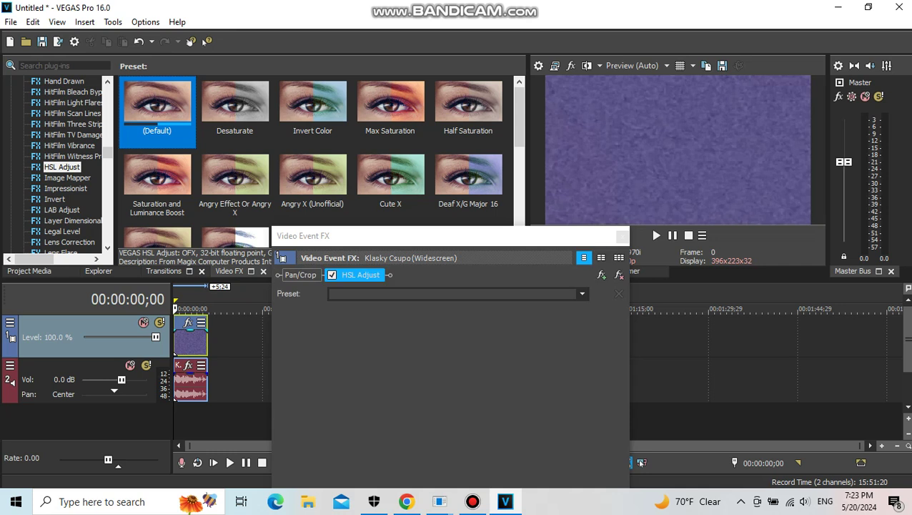
left_click_drag(332, 335, 377, 335)
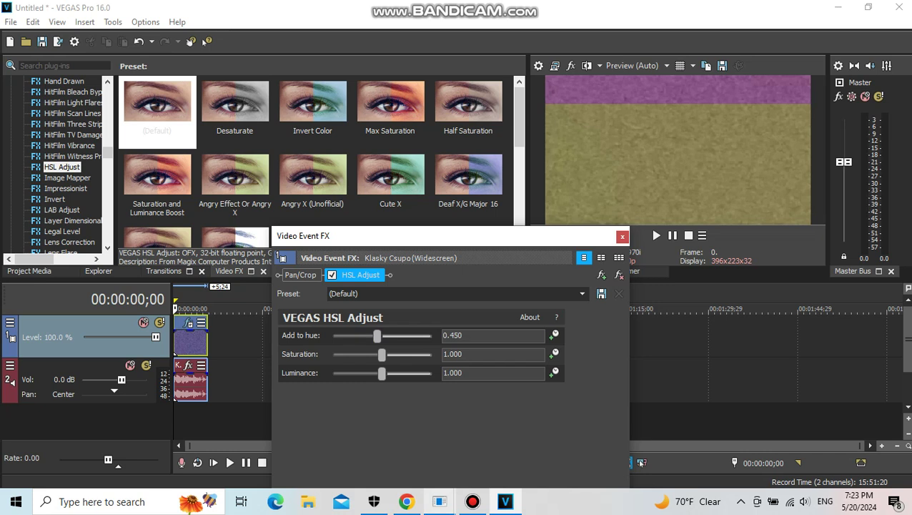
Apply the Gustavelodeon Major preset to the clip's HSL Adjust effect and close the effect settings.
left_click(343, 293)
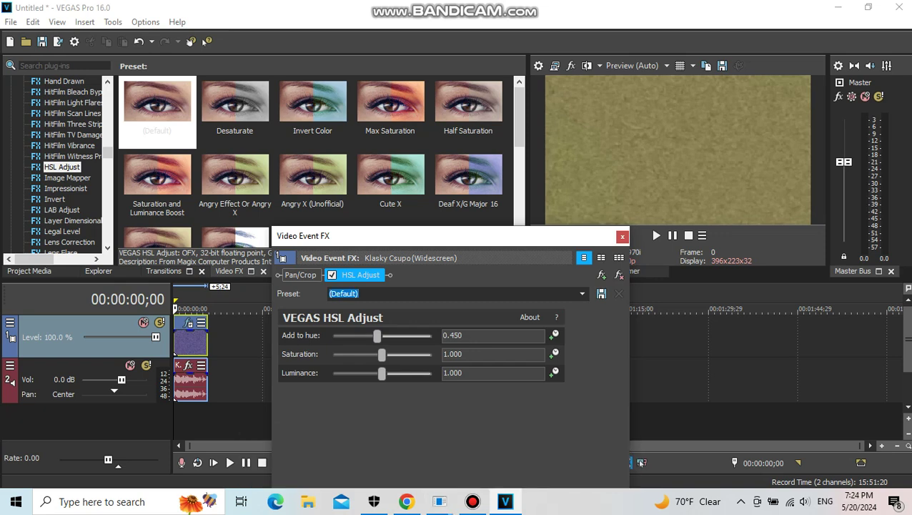
key("Down")
key("Down")
key("Down")
key("Down")
key("Down")
key("Down")
key("Down")
key("Down")
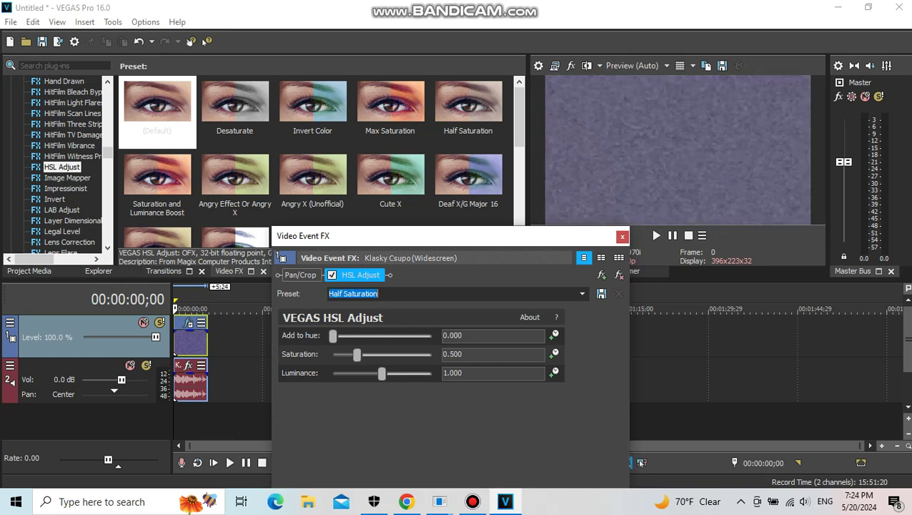
key("Down")
key("Down")
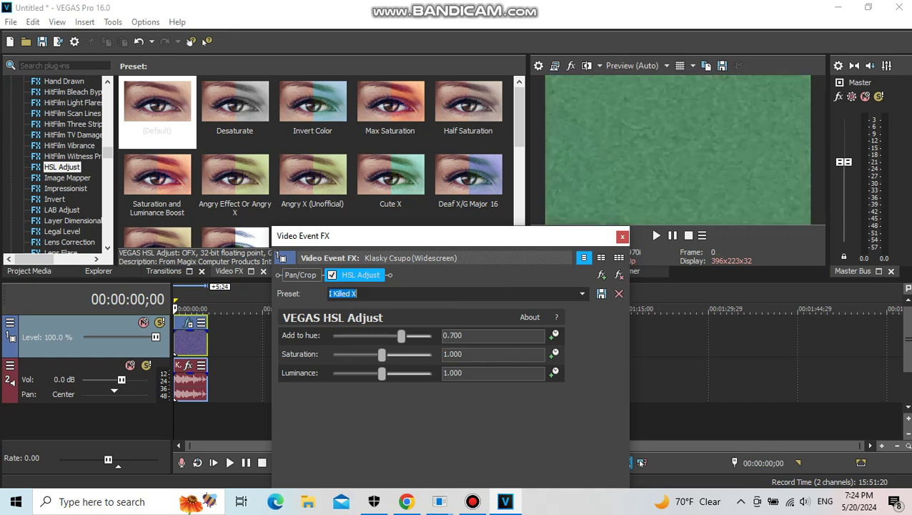
key("Down")
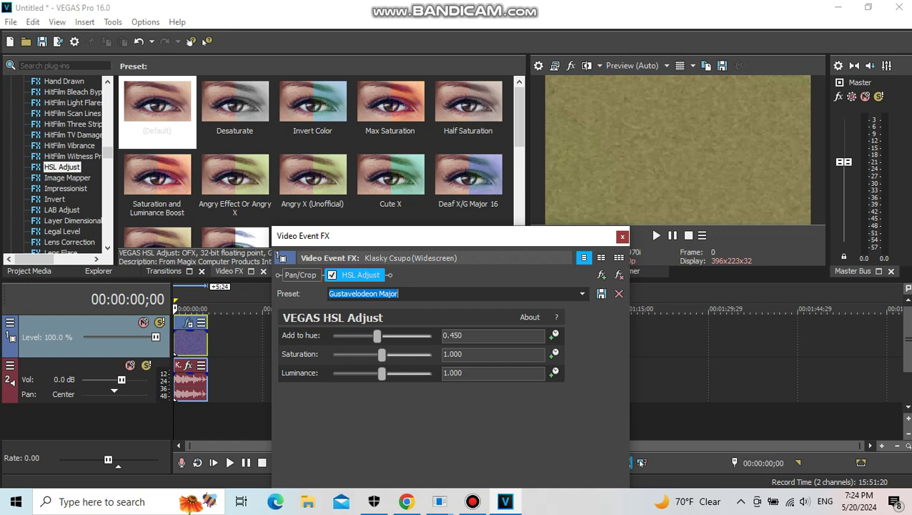
left_click(622, 236)
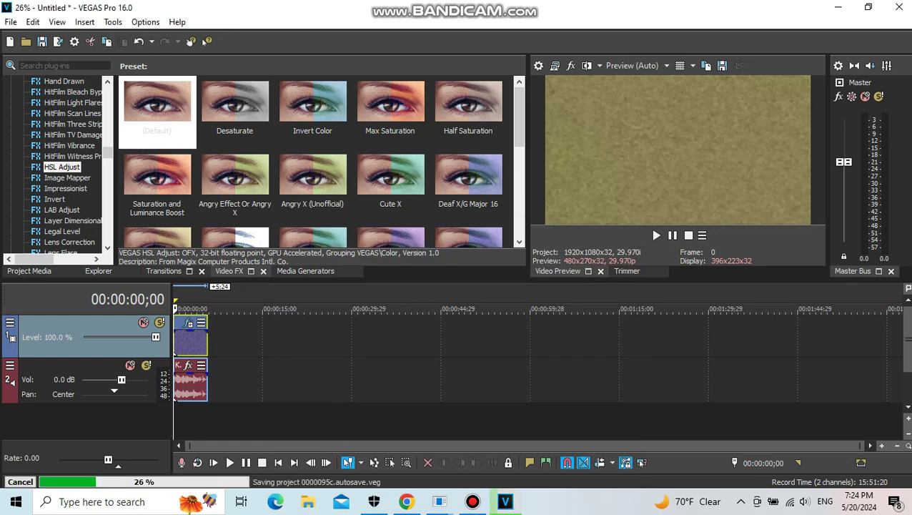
Add the Invert effect with the 100% Inversion preset to the video clip and close its settings.
left_click(54, 198)
left_click_drag(390, 107, 190, 341)
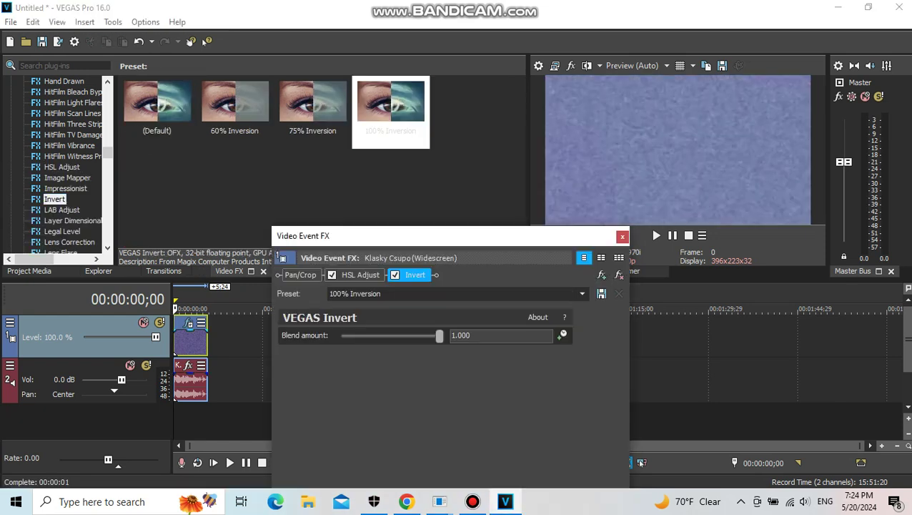
left_click(622, 237)
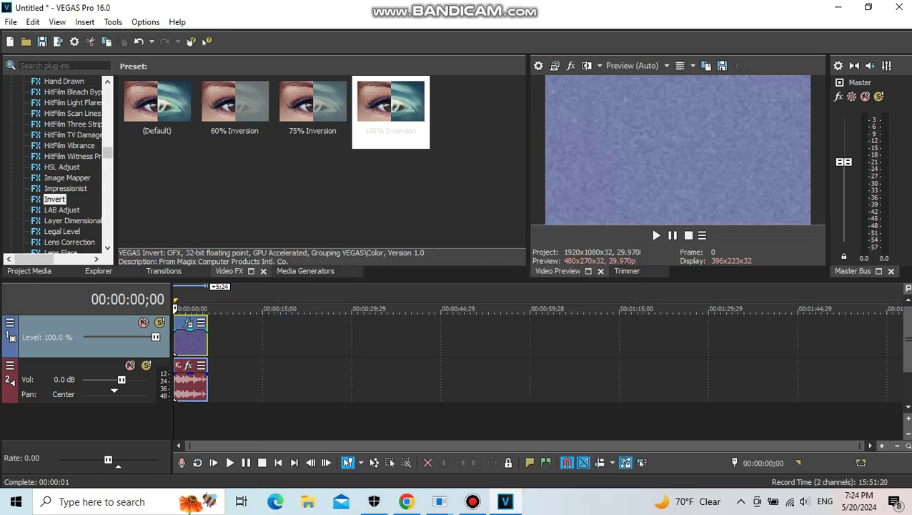
Add the Pinch/Punch effect with the Blind preset to the video clip.
scroll(58, 164, "down", 8)
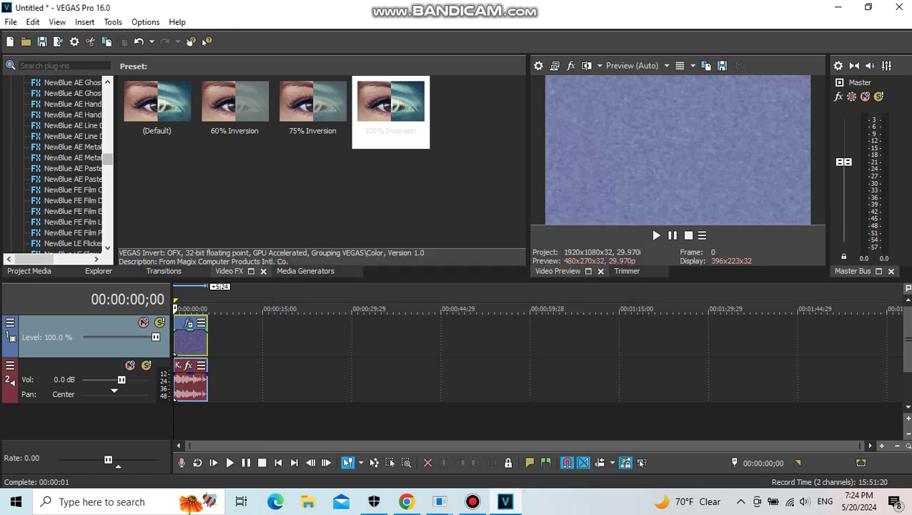
scroll(61, 165, "up", 5)
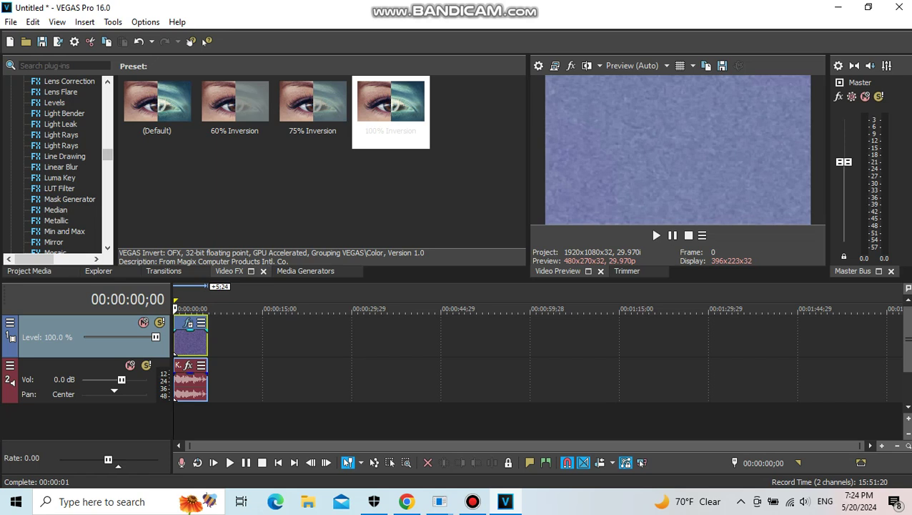
scroll(60, 165, "down", 5)
scroll(60, 165, "down", 15)
scroll(60, 164, "down", 3)
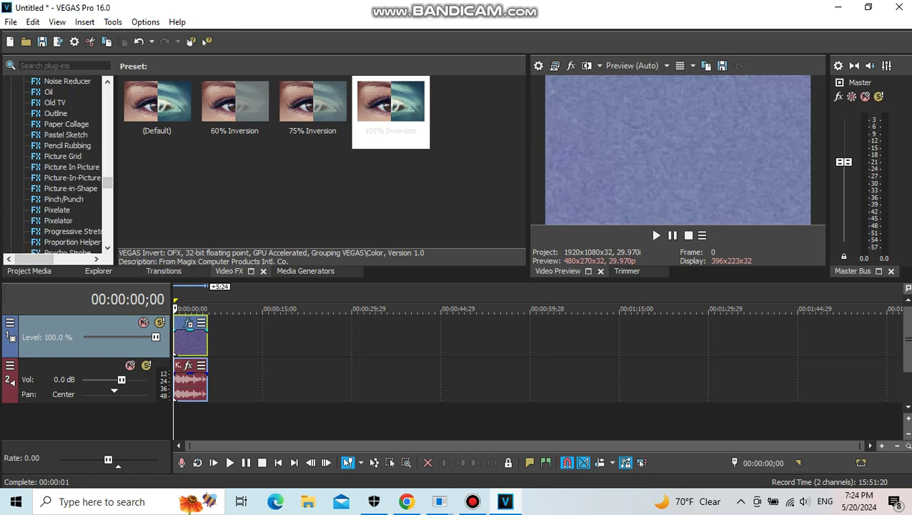
left_click(63, 199)
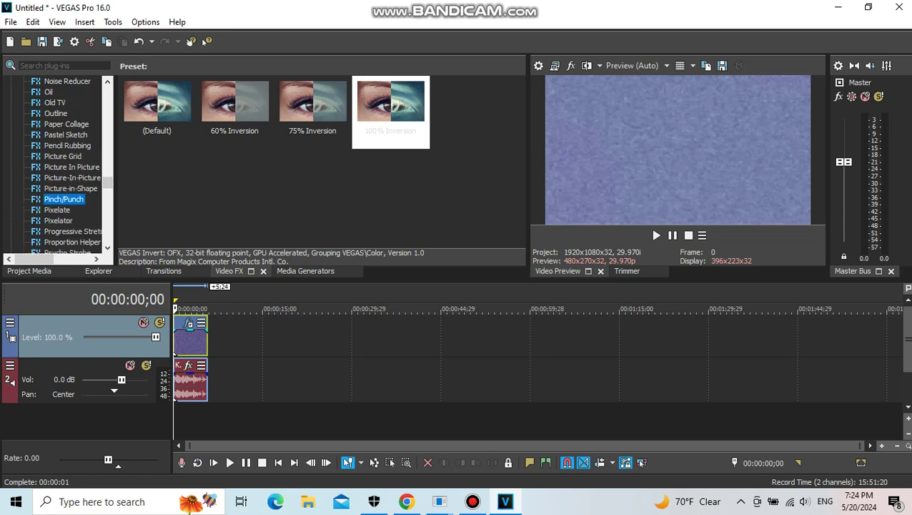
left_click(390, 178)
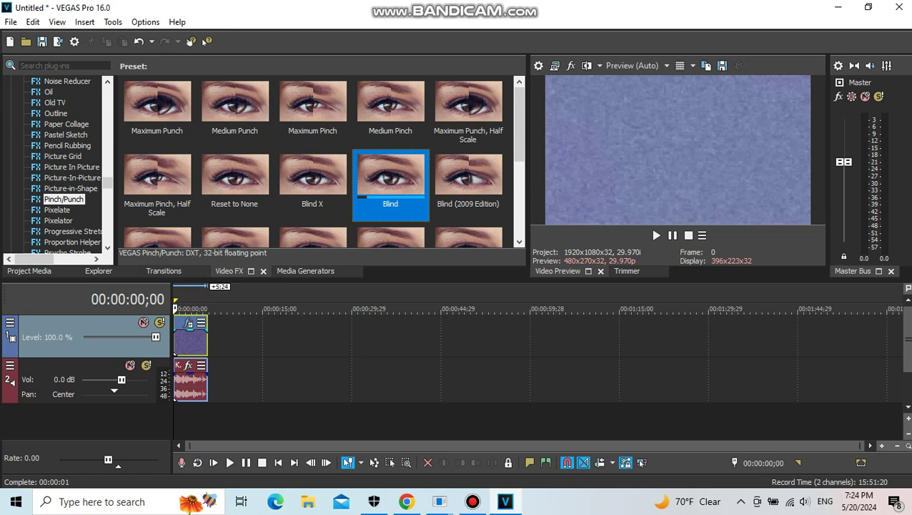
double_click(390, 175)
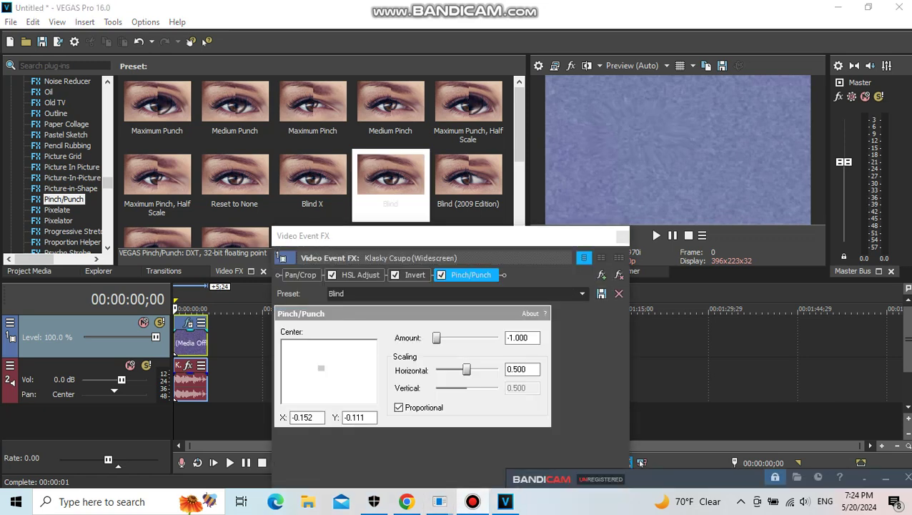
Check the mouse effect settings in Bandicam, accept them, and move the Bandicam window out of the way.
left_click_drag(655, 479, 370, 156)
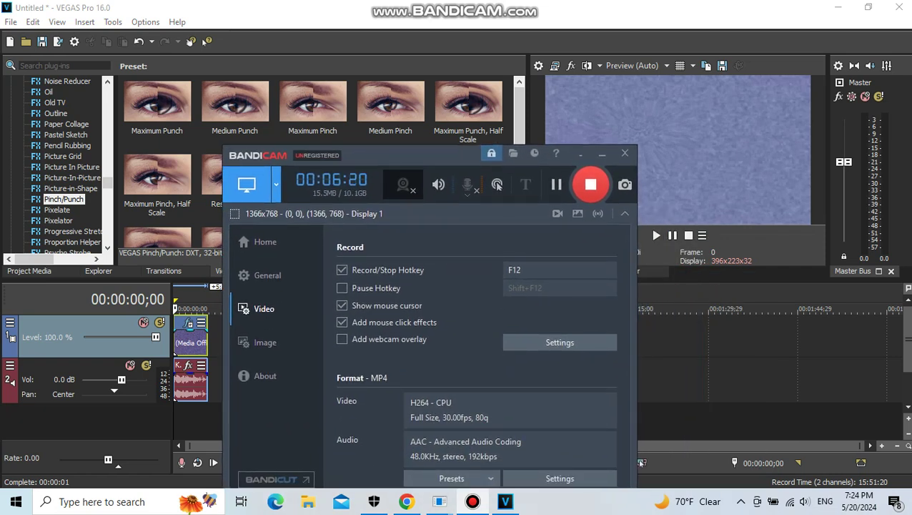
left_click(560, 342)
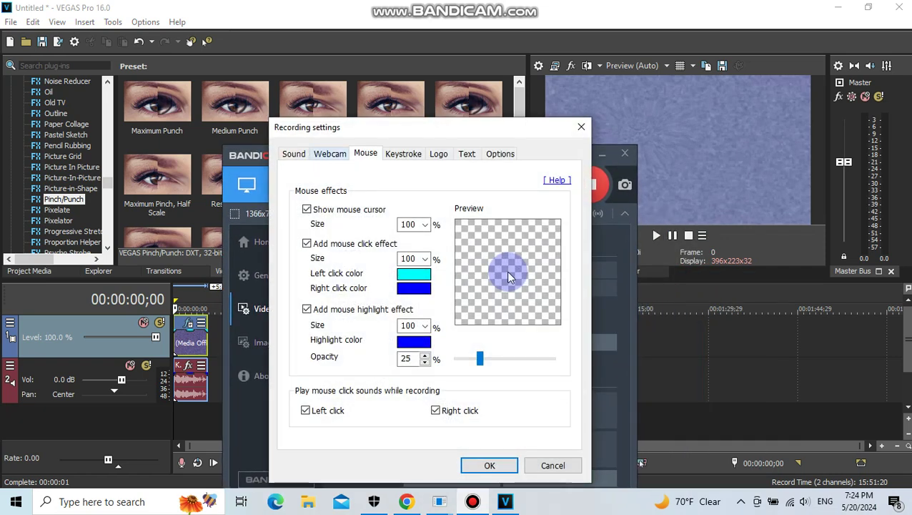
left_click(489, 465)
left_click_drag(406, 155, 781, 477)
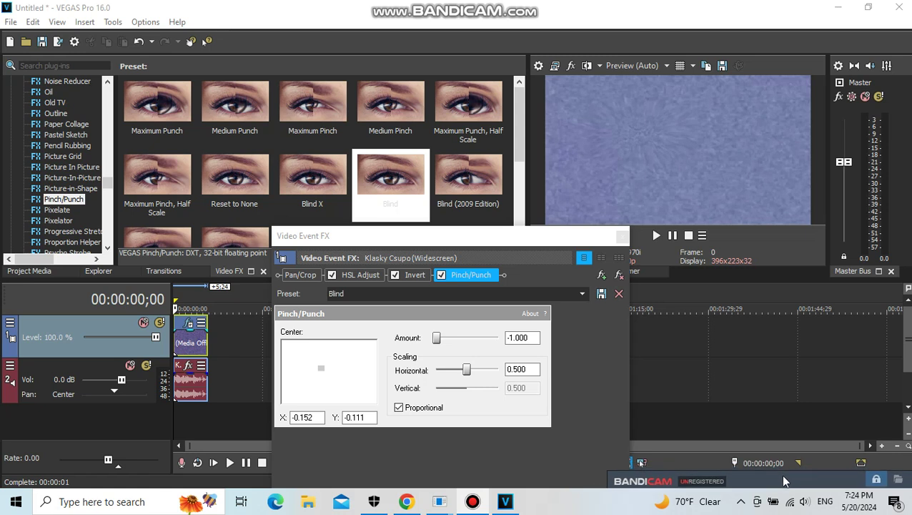
left_click_drag(321, 368, 349, 366)
left_click(336, 293)
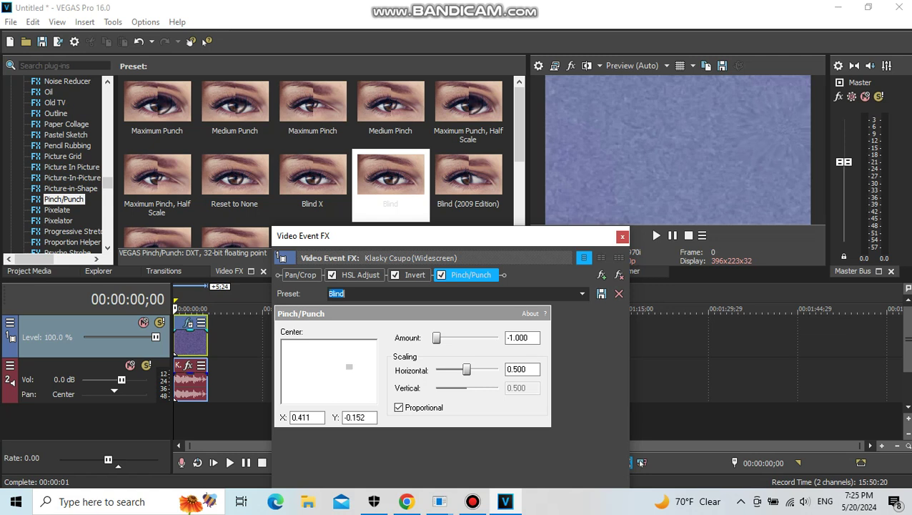
key("Down")
key("Down")
scroll(336, 293, "down", 7)
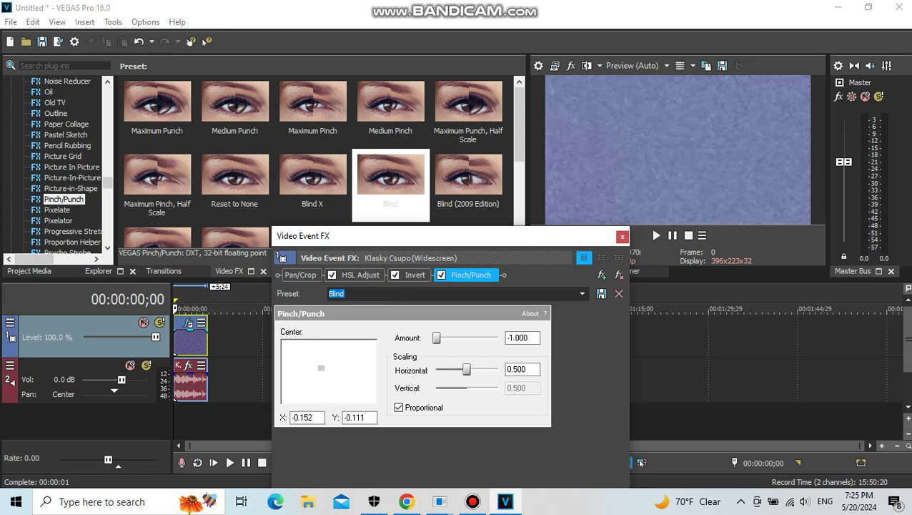
Set the Pinch/Punch center's X value to 0.152 and enter Reverse Blind as the preset name.
left_click(294, 417)
key("BackSpace")
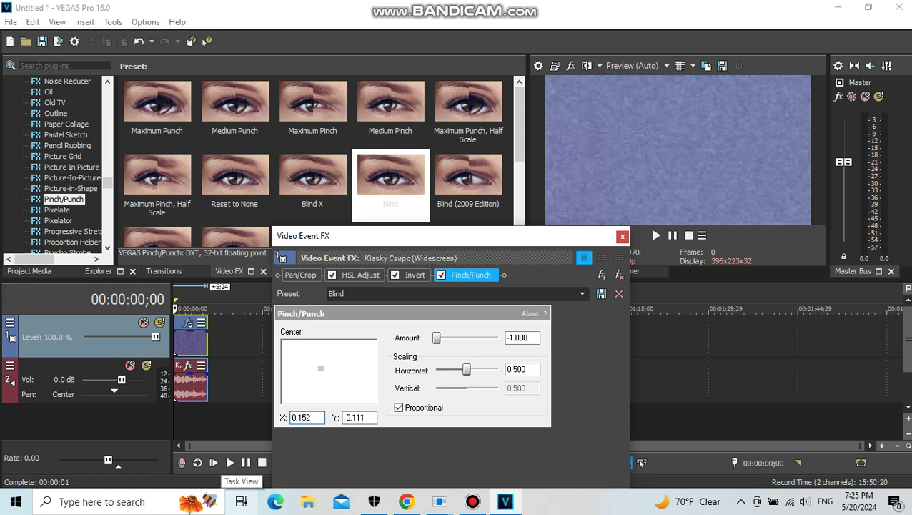
left_click(336, 293)
left_click(329, 293)
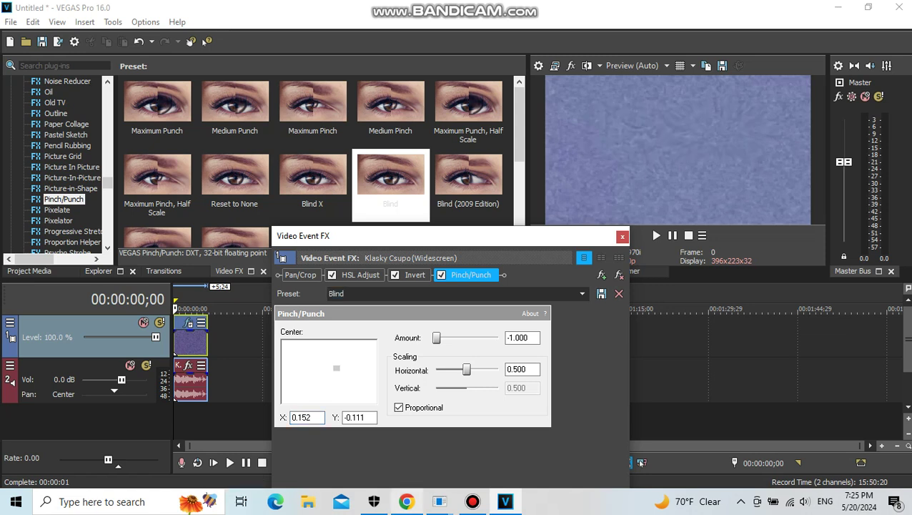
type("Reverse")
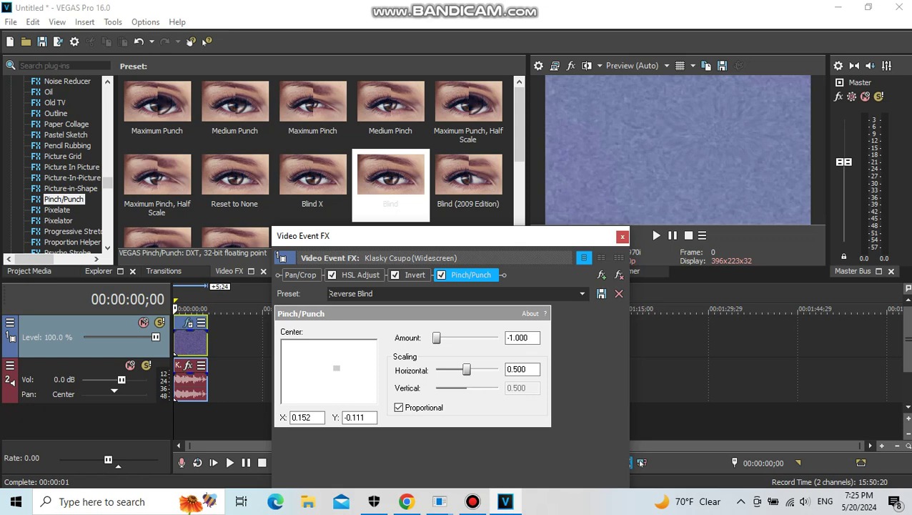
Add the Mirror effect with the Reflect Right preset to the video clip's effect chain and close its settings.
scroll(67, 164, "up", 7)
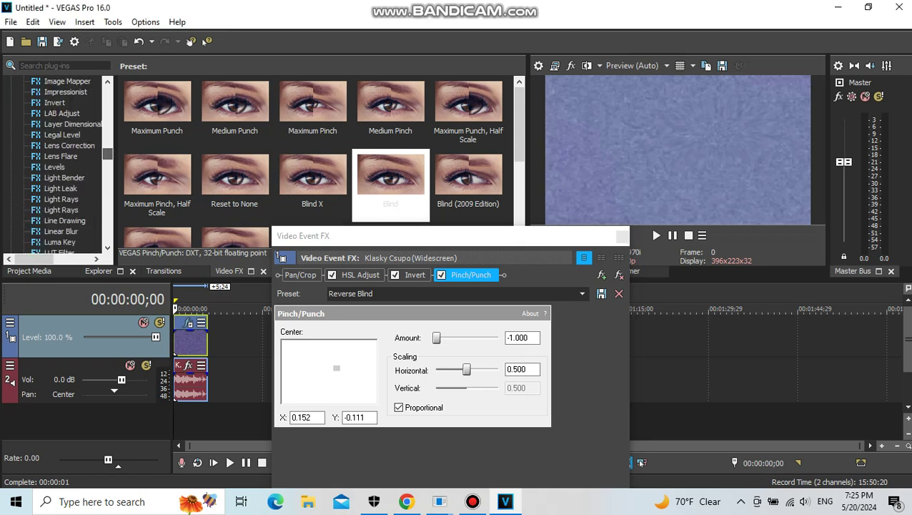
scroll(61, 164, "down", 3)
scroll(61, 164, "up", 2)
scroll(61, 165, "down", 6)
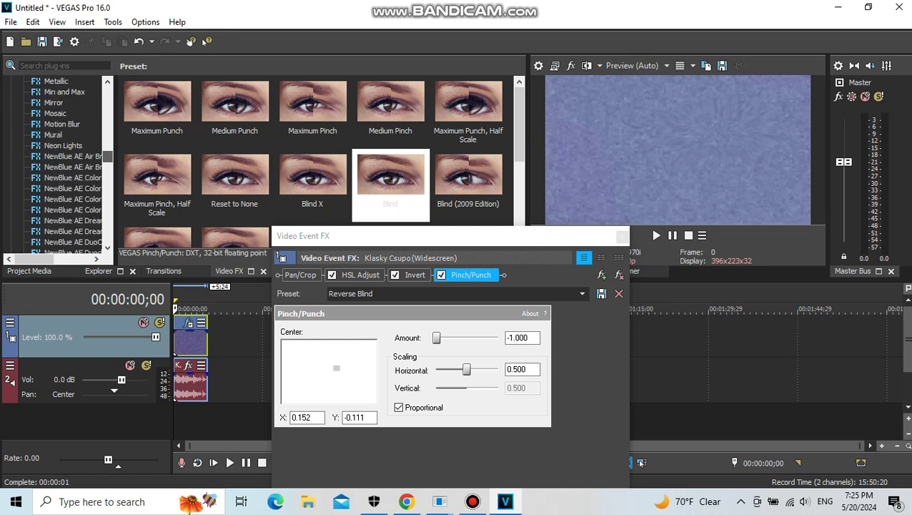
scroll(61, 164, "up", 6)
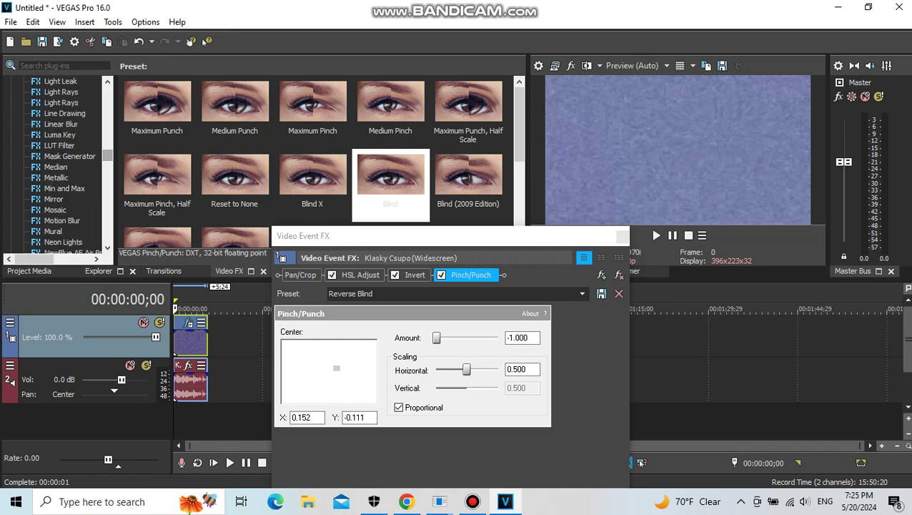
left_click(54, 198)
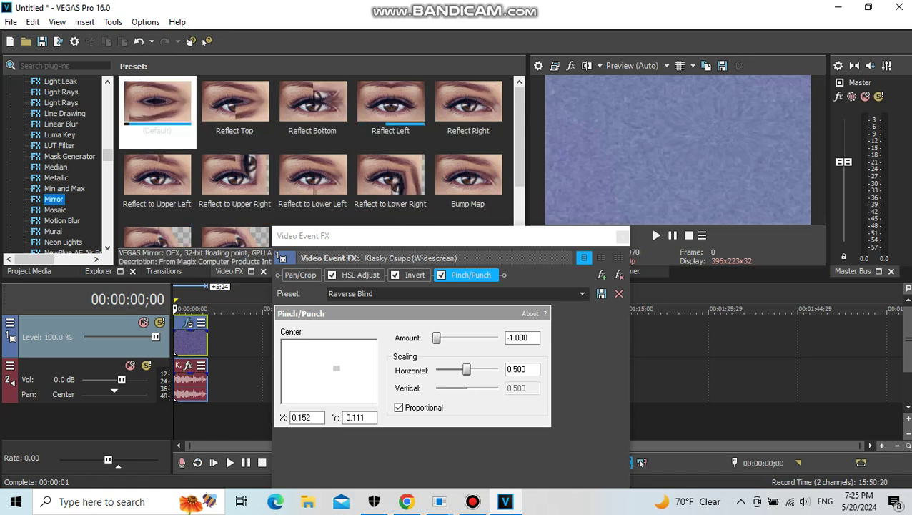
left_click_drag(468, 108, 497, 274)
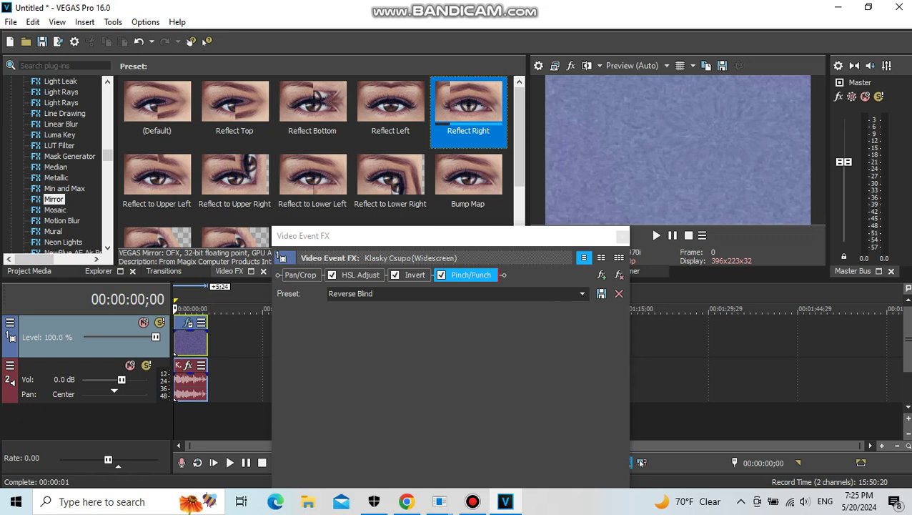
left_click(622, 236)
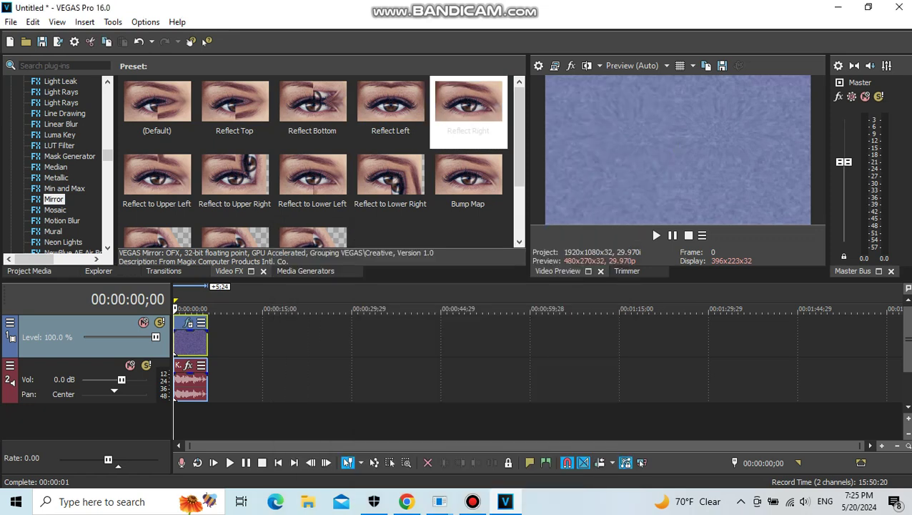
Play the clip to preview the stacked effects and move the Bandicam window fully into view.
key("space")
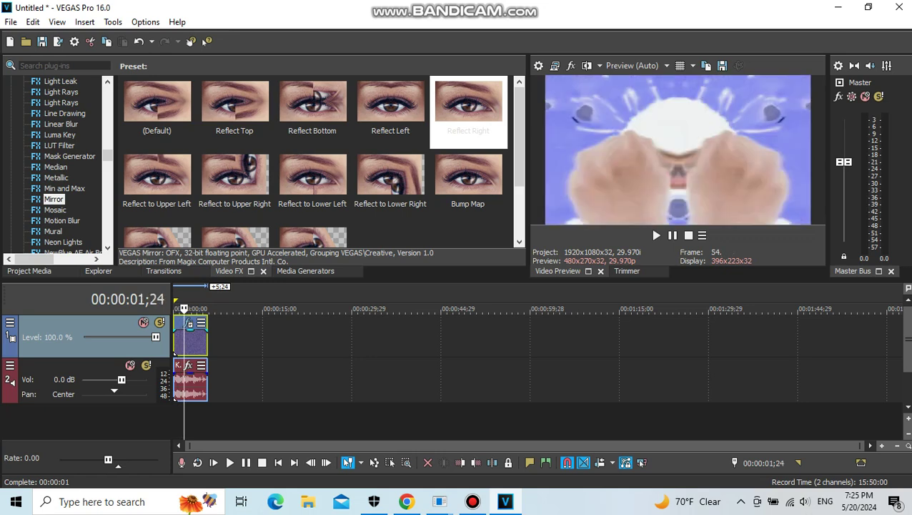
key("Left")
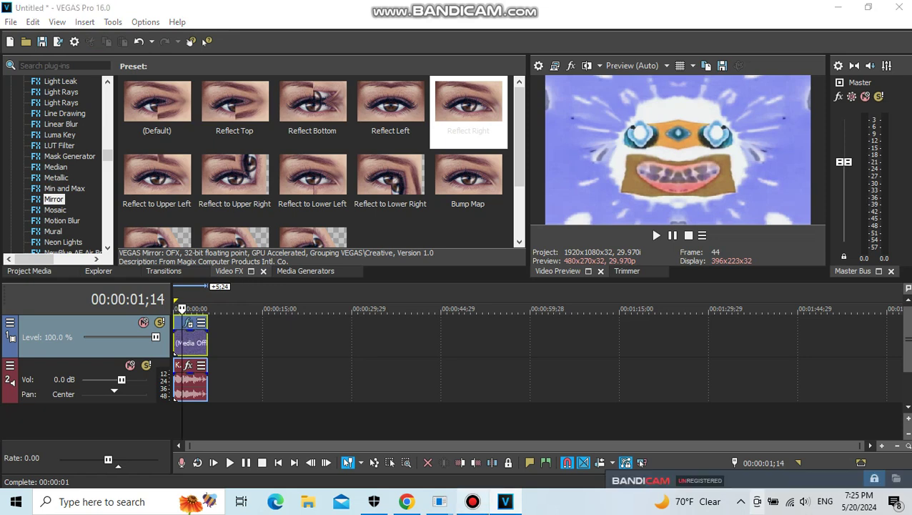
left_click_drag(744, 480, 402, 209)
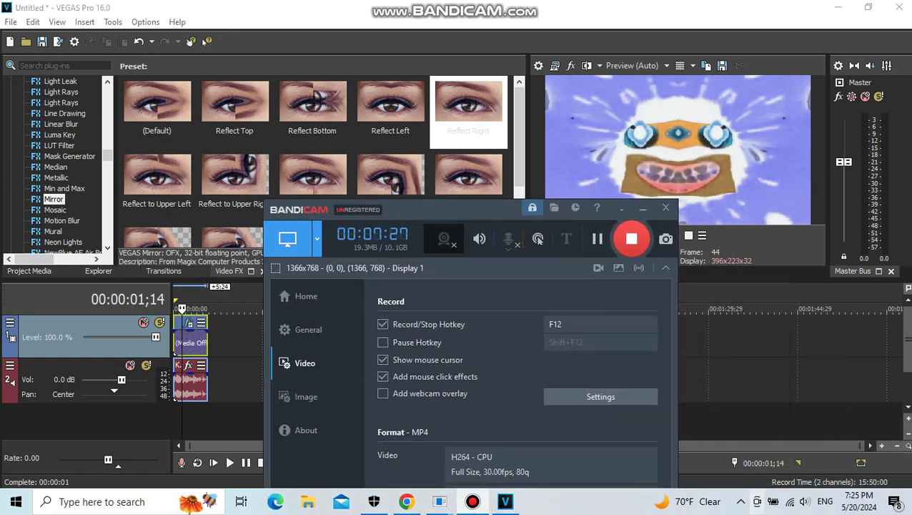